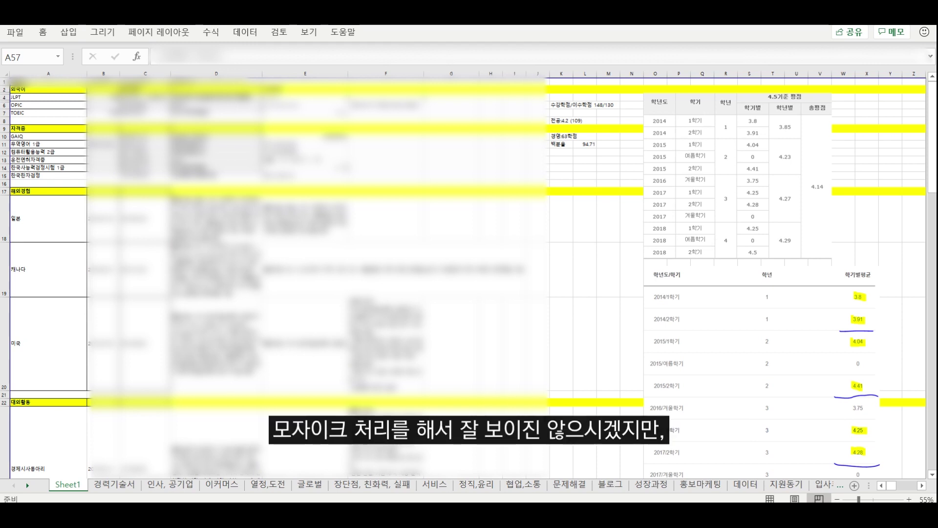
Review the résumé categories in column A of Sheet1, from 외국어 and 자격증 down through 경력사항
{"action": "key", "text": "ctrl+Home"}
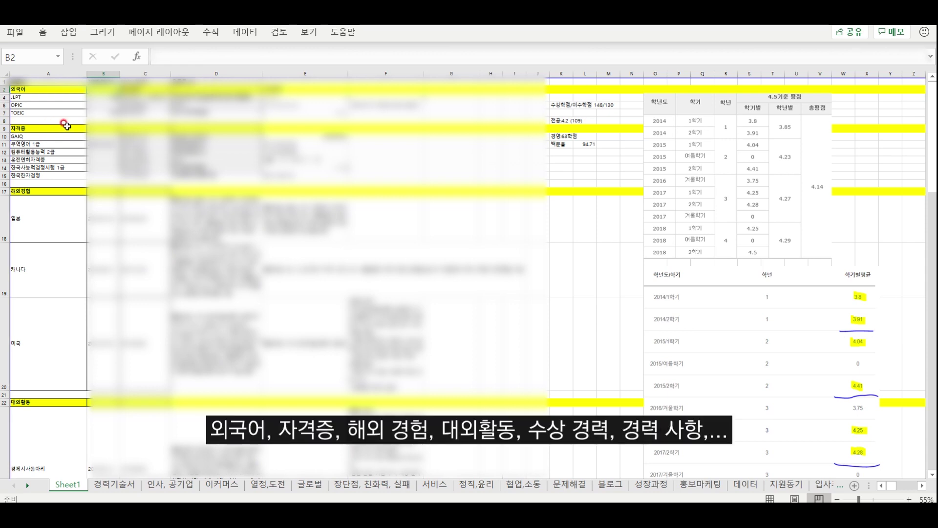
{"action": "scroll", "coordinate": [125, 247], "scroll_direction": "down", "scroll_amount": 1}
{"action": "scroll", "coordinate": [66, 319], "scroll_direction": "down", "scroll_amount": 15}
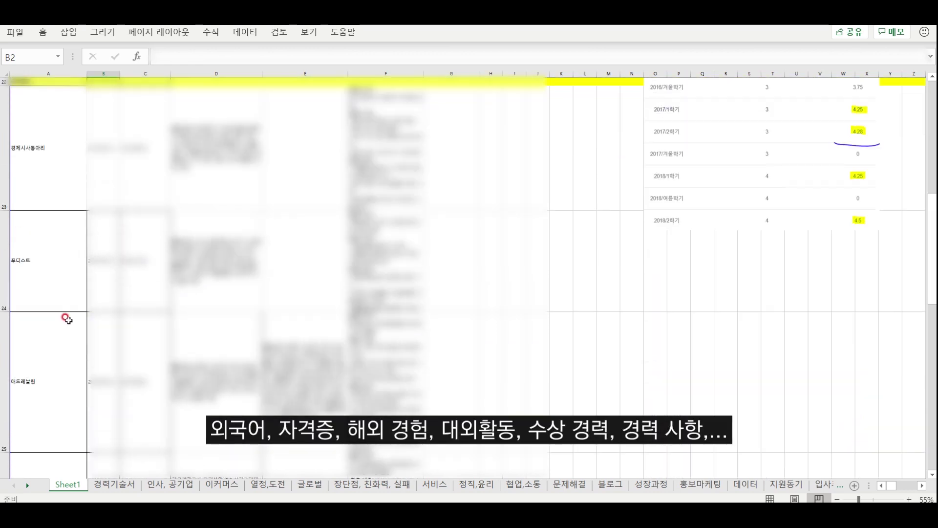
{"action": "scroll", "coordinate": [68, 312], "scroll_direction": "down", "scroll_amount": 2}
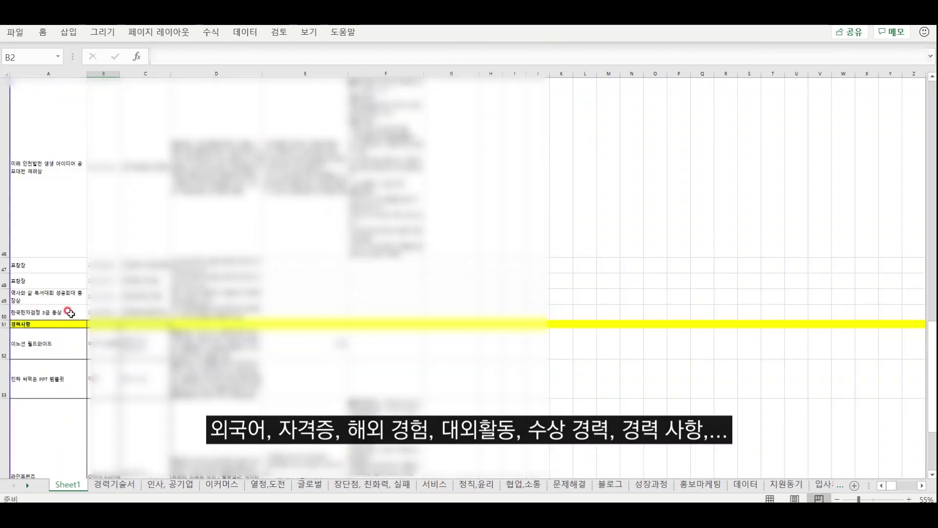
{"action": "scroll", "coordinate": [57, 323], "scroll_direction": "down", "scroll_amount": 2}
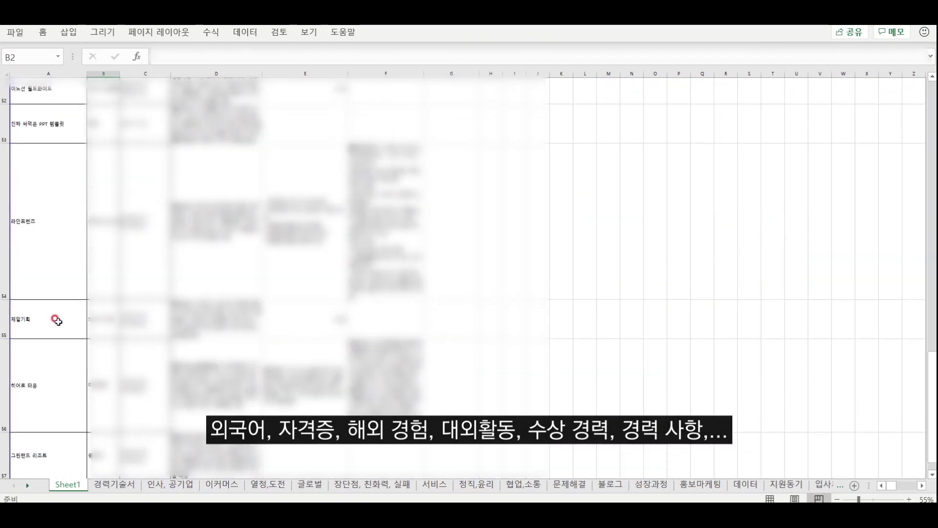
{"action": "scroll", "coordinate": [57, 320], "scroll_direction": "up", "scroll_amount": 5}
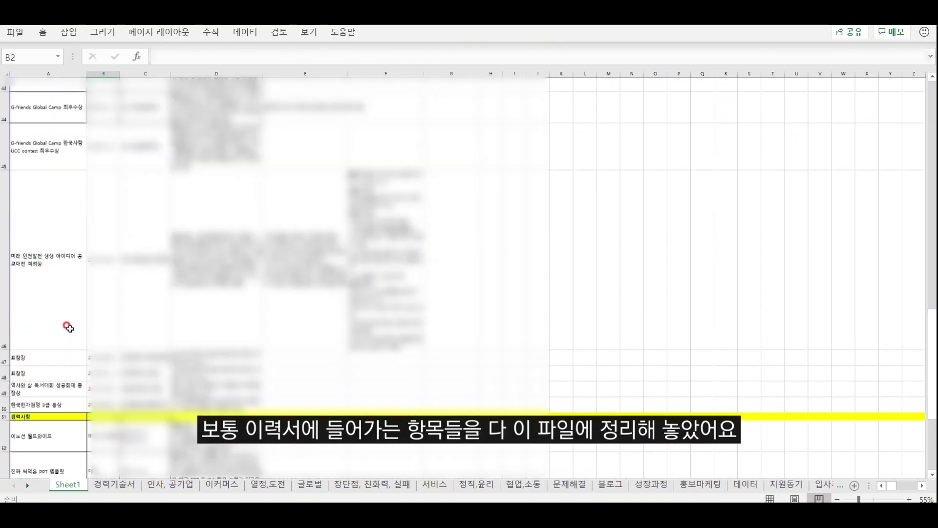
{"action": "scroll", "coordinate": [66, 323], "scroll_direction": "down", "scroll_amount": 5}
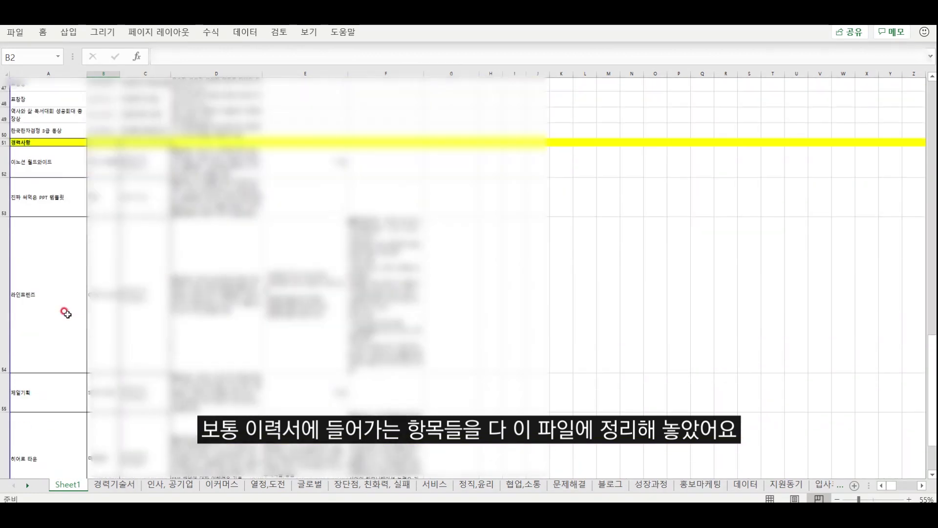
{"action": "scroll", "coordinate": [66, 313], "scroll_direction": "up", "scroll_amount": 10}
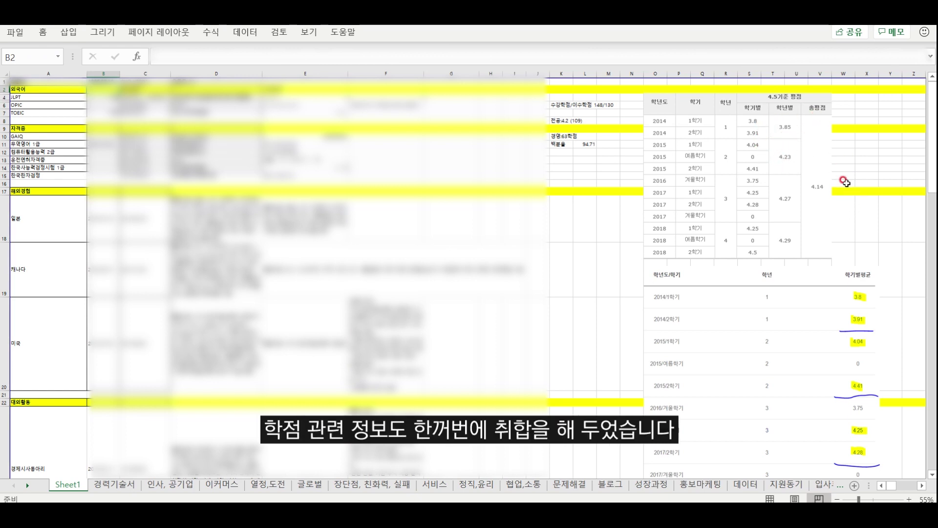
Examine the semester grade tables placed beside the résumé data on Sheet1
{"action": "scroll", "coordinate": [843, 185], "scroll_direction": "down", "scroll_amount": 1}
{"action": "scroll", "coordinate": [844, 203], "scroll_direction": "down", "scroll_amount": 5}
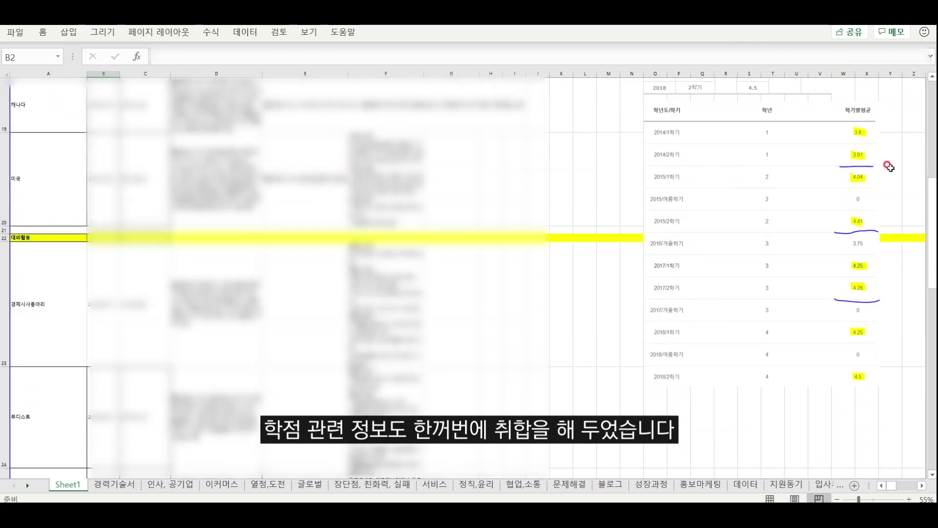
{"action": "scroll", "coordinate": [874, 313], "scroll_direction": "up", "scroll_amount": 6}
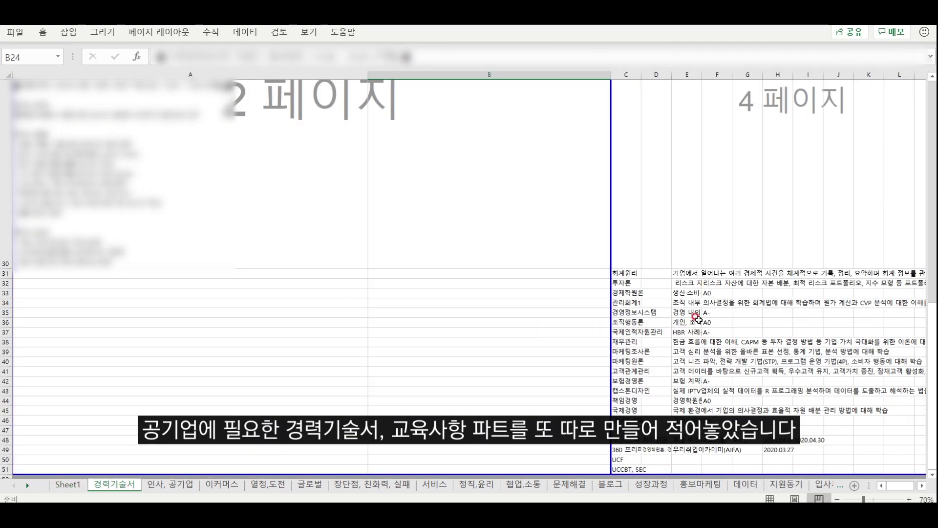
Examine the course list starting with 회계원리 in column C of the 경력기술서 sheet and return to Sheet1
{"action": "left_click", "coordinate": [727, 295]}
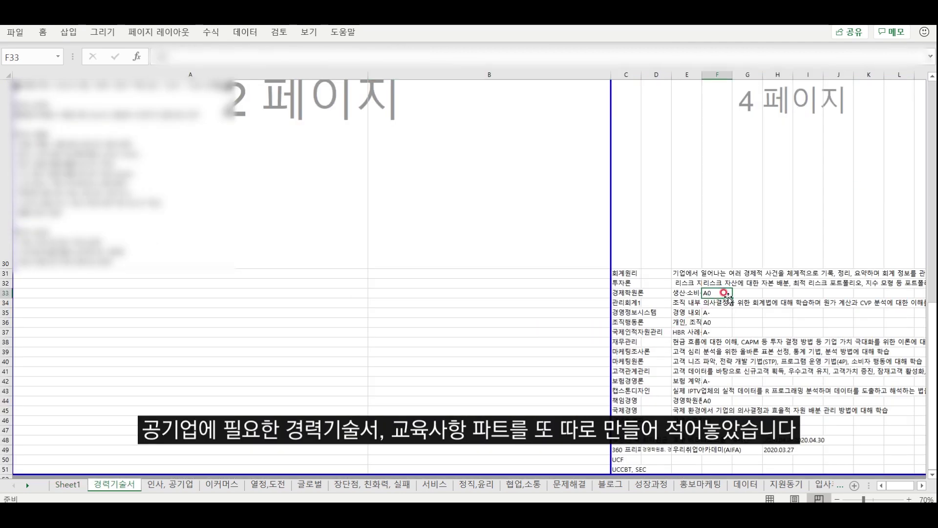
{"action": "left_click_drag", "start_coordinate": [620, 272], "coordinate": [648, 413]}
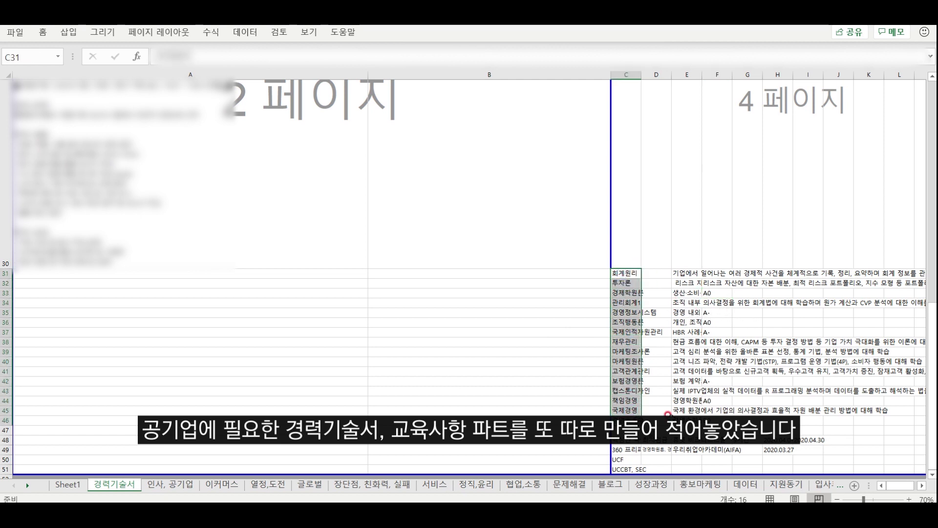
{"action": "left_click", "coordinate": [869, 459]}
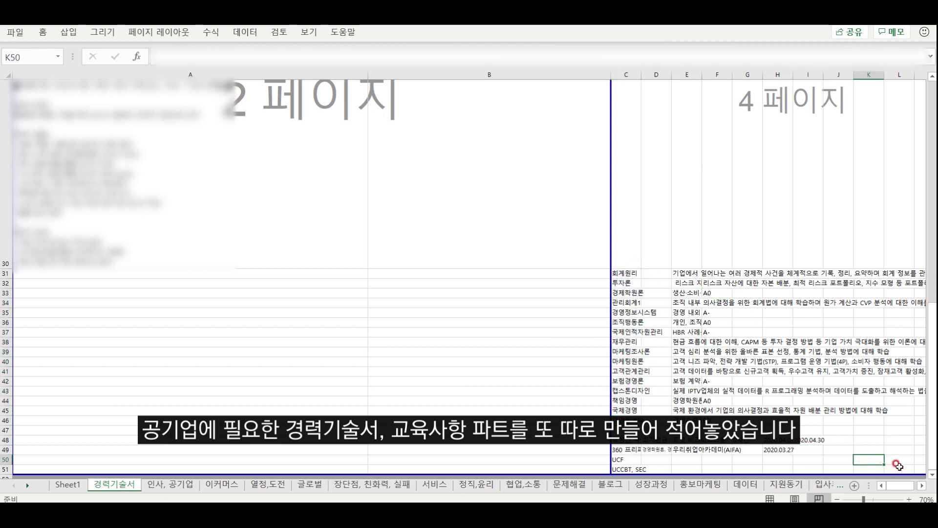
{"action": "left_click", "coordinate": [716, 312]}
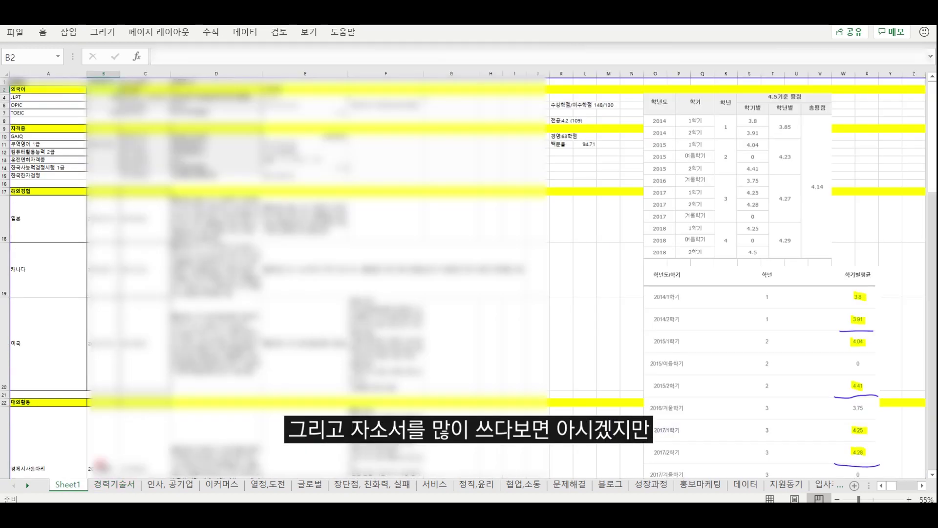
{"action": "left_click", "coordinate": [67, 484]}
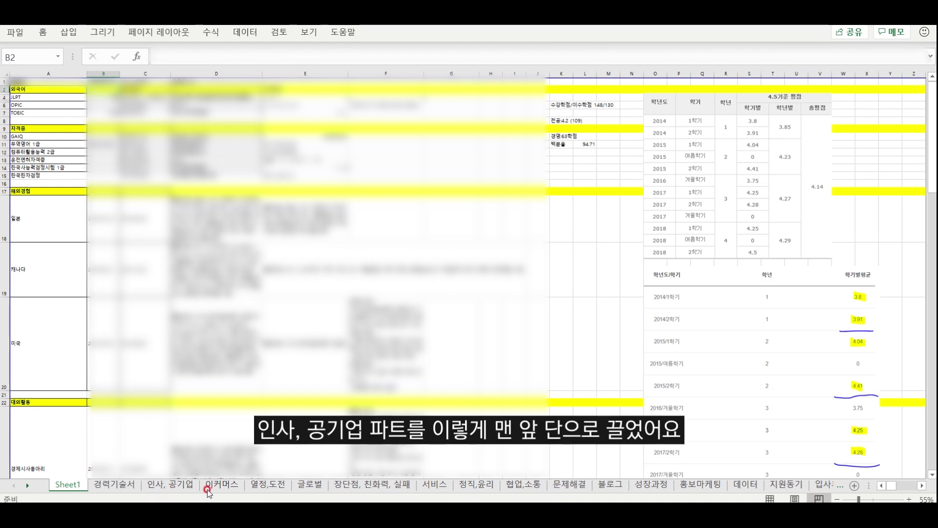
Open the 인사, 공기업 sheet and look through its essay sections from the first rows to the end of the content
{"action": "left_click", "coordinate": [181, 488]}
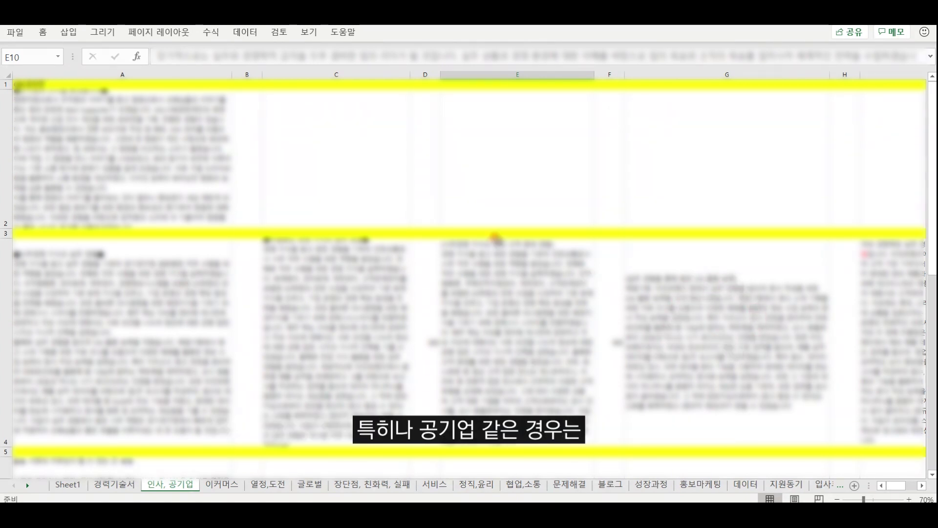
{"action": "left_click", "coordinate": [171, 154]}
{"action": "left_click", "coordinate": [195, 299]}
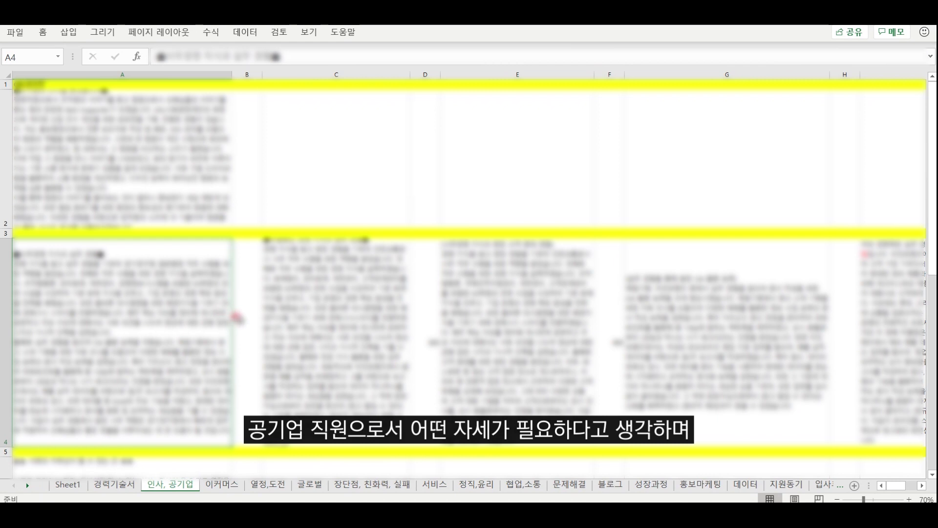
{"action": "left_click", "coordinate": [248, 341]}
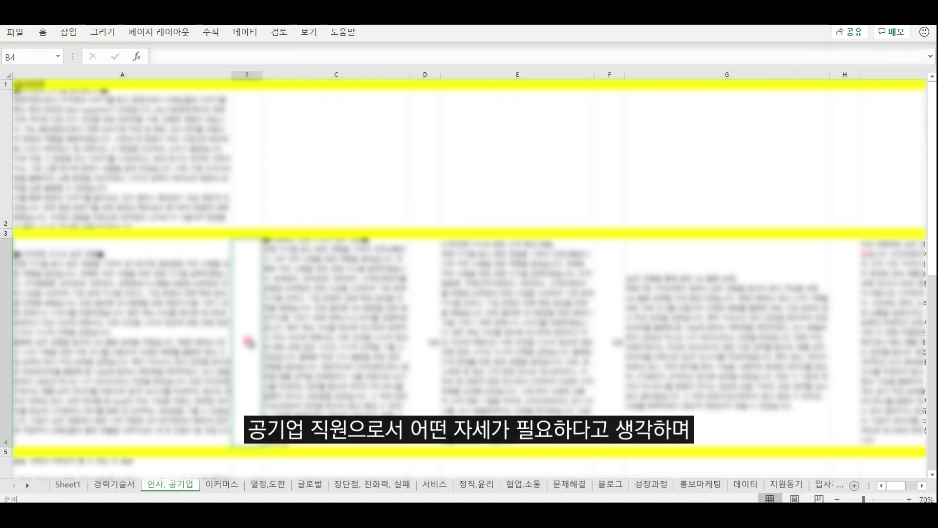
{"action": "scroll", "coordinate": [250, 342], "scroll_direction": "down", "scroll_amount": 3}
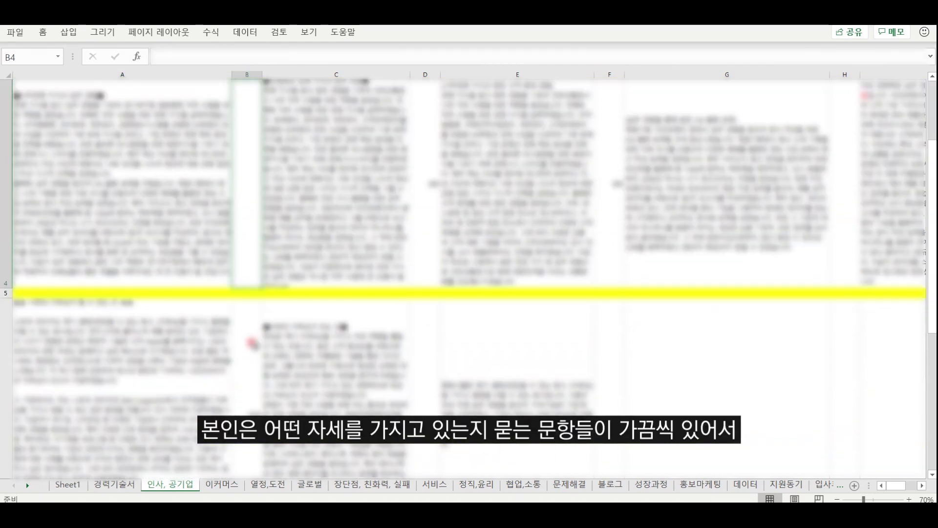
{"action": "scroll", "coordinate": [252, 344], "scroll_direction": "down", "scroll_amount": 5}
{"action": "key", "text": "Left"}
{"action": "scroll", "coordinate": [245, 305], "scroll_direction": "down", "scroll_amount": 5}
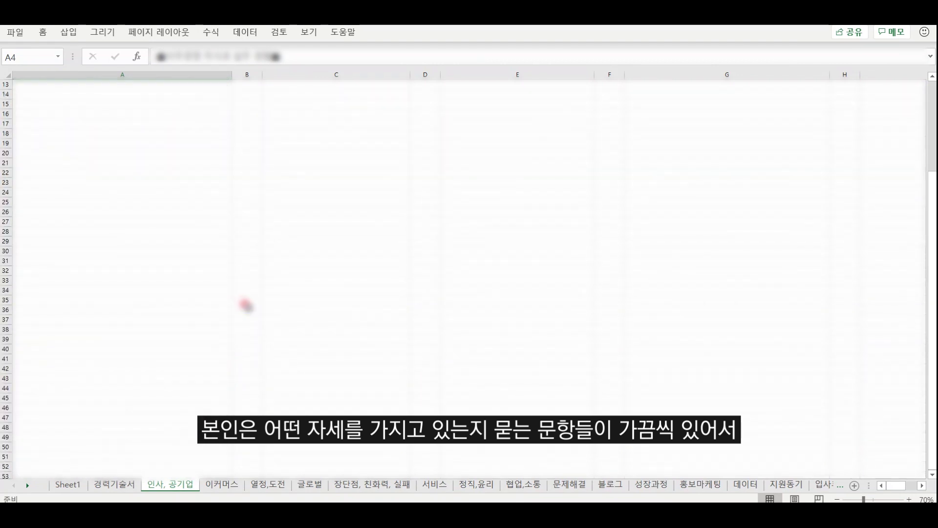
{"action": "scroll", "coordinate": [245, 305], "scroll_direction": "up", "scroll_amount": 5}
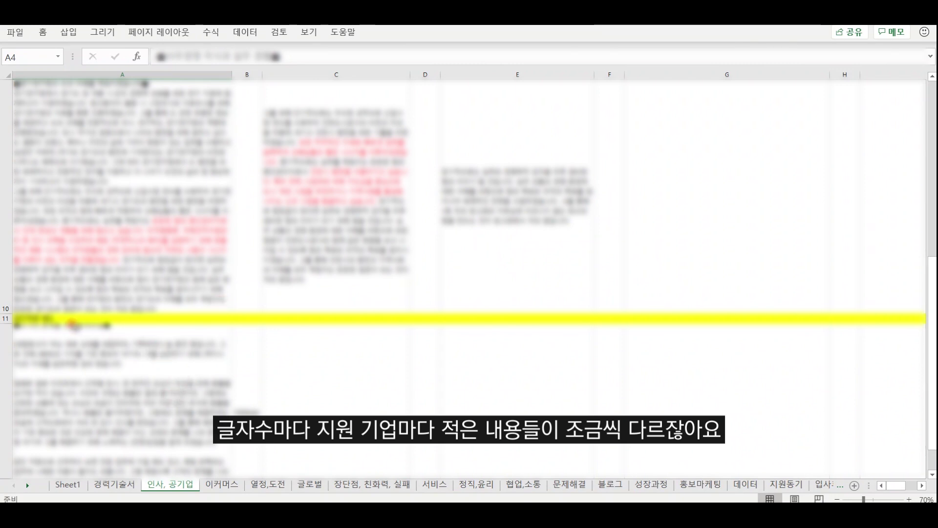
Check the row 11 heading and compare the essay versions stored side by side across row 4, including cell I4
{"action": "left_click", "coordinate": [95, 318]}
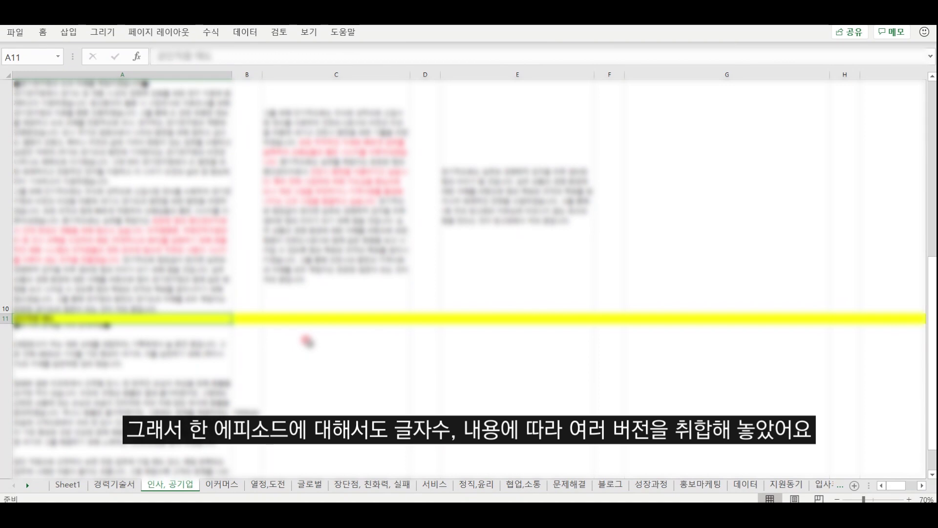
{"action": "scroll", "coordinate": [327, 308], "scroll_direction": "up", "scroll_amount": 3}
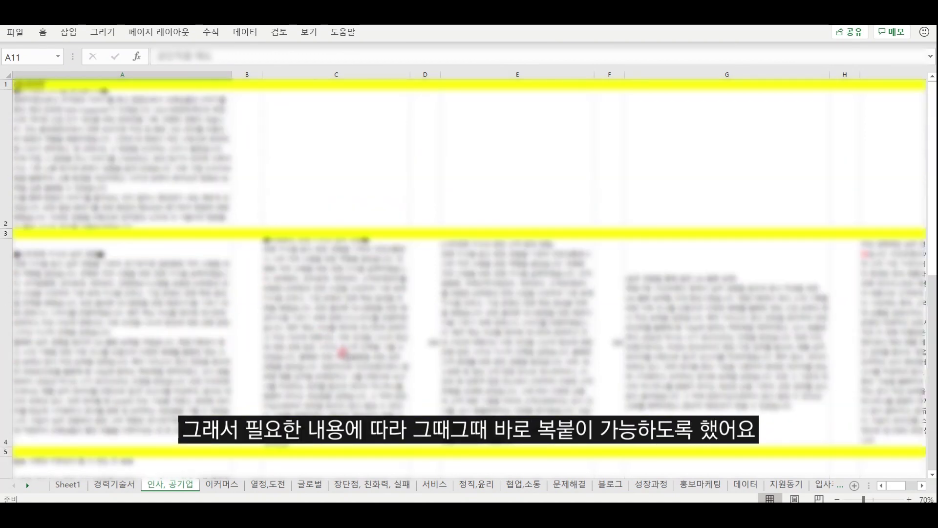
{"action": "left_click", "coordinate": [892, 342]}
{"action": "scroll", "coordinate": [591, 364], "scroll_direction": "down", "scroll_amount": 1}
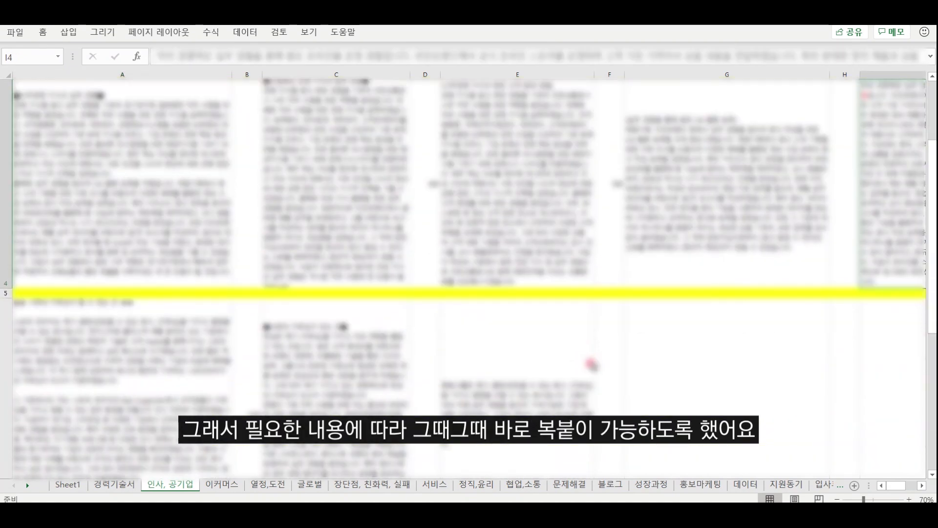
{"action": "scroll", "coordinate": [591, 364], "scroll_direction": "up", "scroll_amount": 2}
{"action": "left_click", "coordinate": [922, 485]}
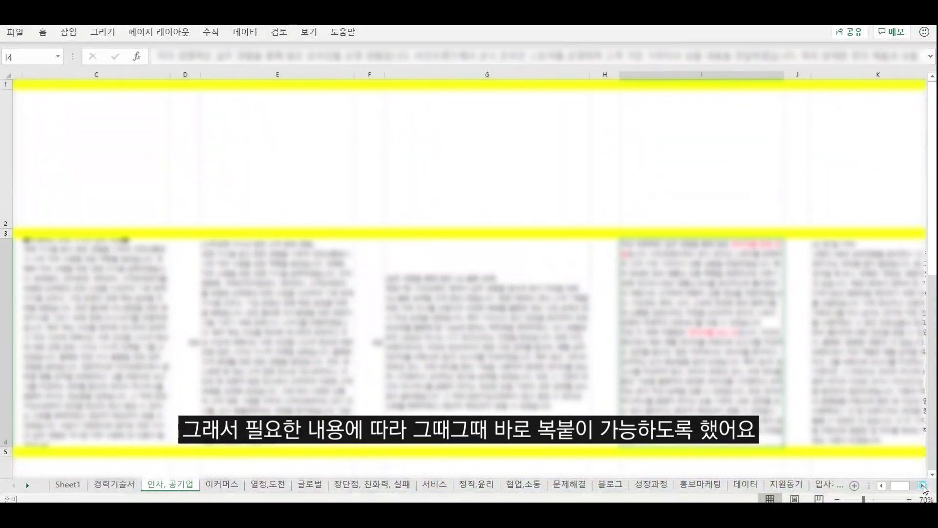
{"action": "left_click", "coordinate": [922, 485]}
{"action": "left_click", "coordinate": [922, 485]}
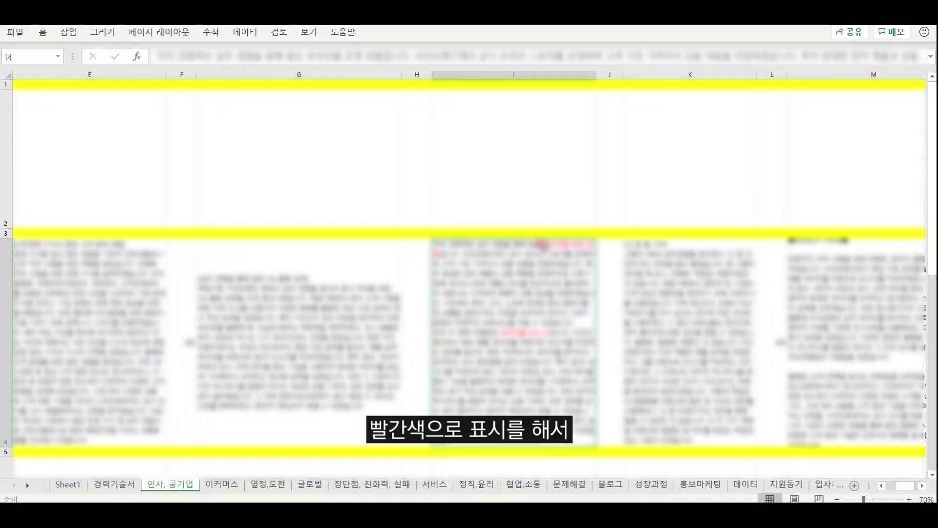
Open cell I4 for editing and highlight its red-marked passages, starting with the one in the first lines
{"action": "double_click", "coordinate": [541, 243]}
{"action": "left_click_drag", "start_coordinate": [543, 243], "coordinate": [437, 254]}
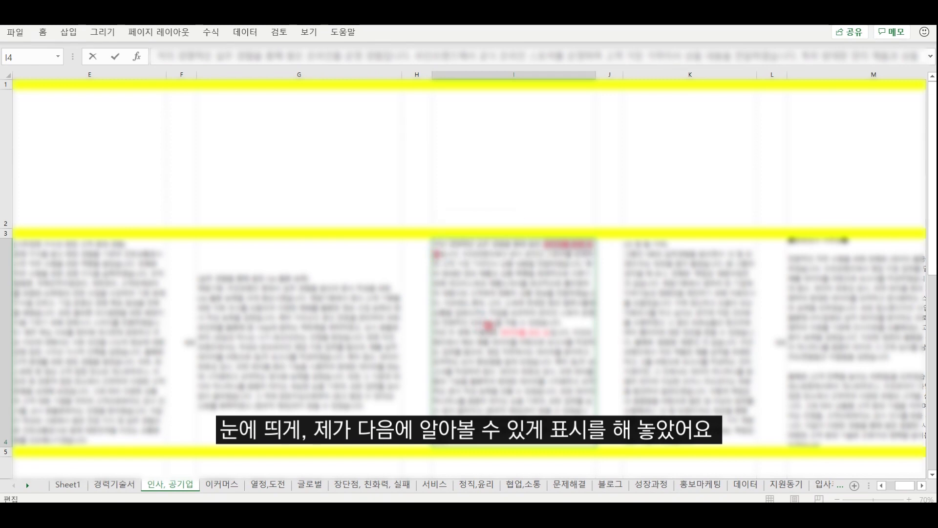
{"action": "left_click_drag", "start_coordinate": [593, 343], "coordinate": [548, 332]}
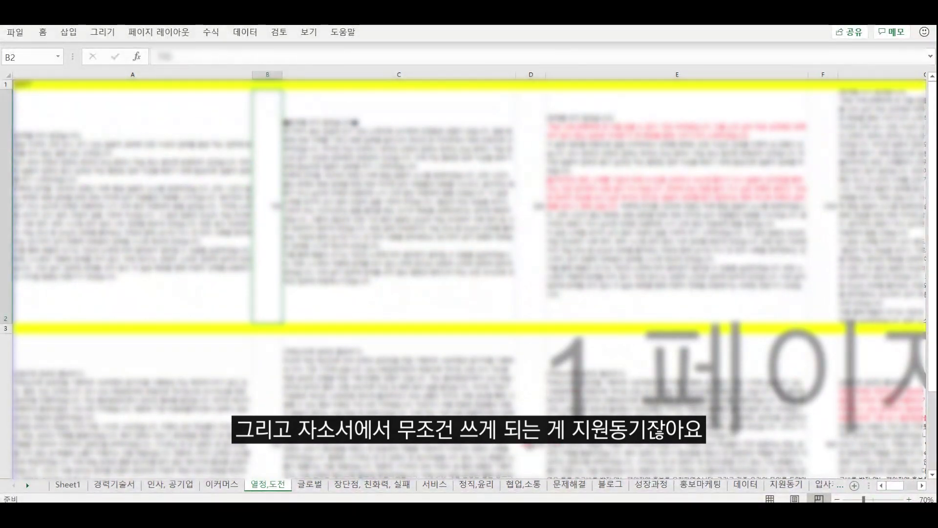
Open the 지원동기 sheet and examine its motivation essays grouped under the yellow heading rows, including rows 5 and 9
{"action": "left_click", "coordinate": [784, 486]}
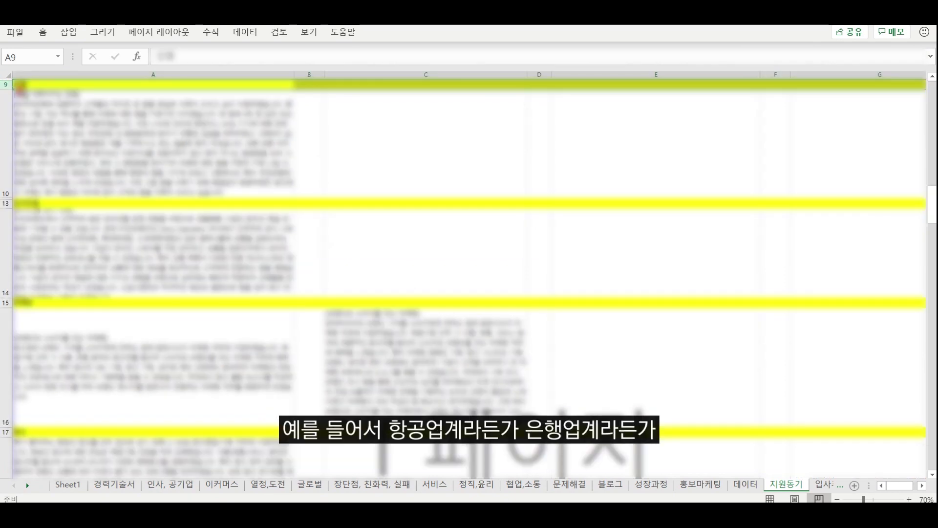
{"action": "scroll", "coordinate": [49, 201], "scroll_direction": "up", "scroll_amount": 4}
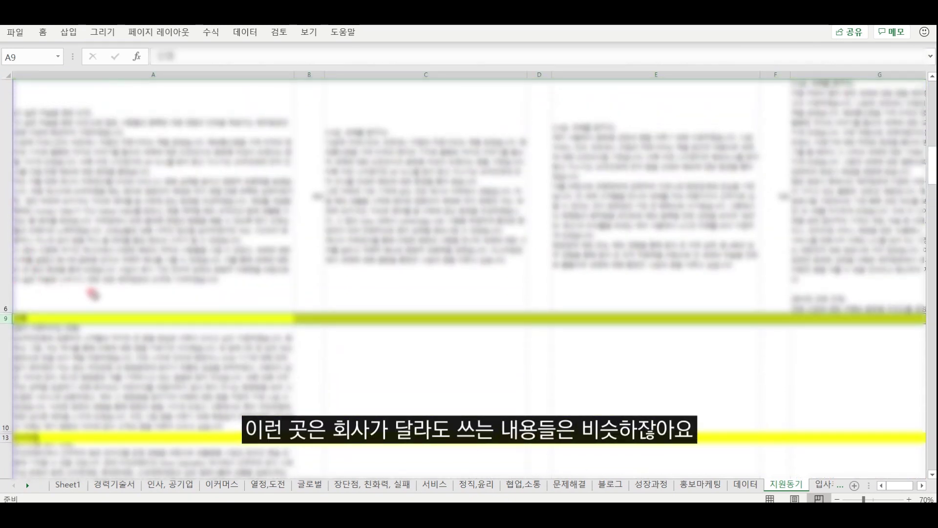
{"action": "scroll", "coordinate": [116, 234], "scroll_direction": "up", "scroll_amount": 3}
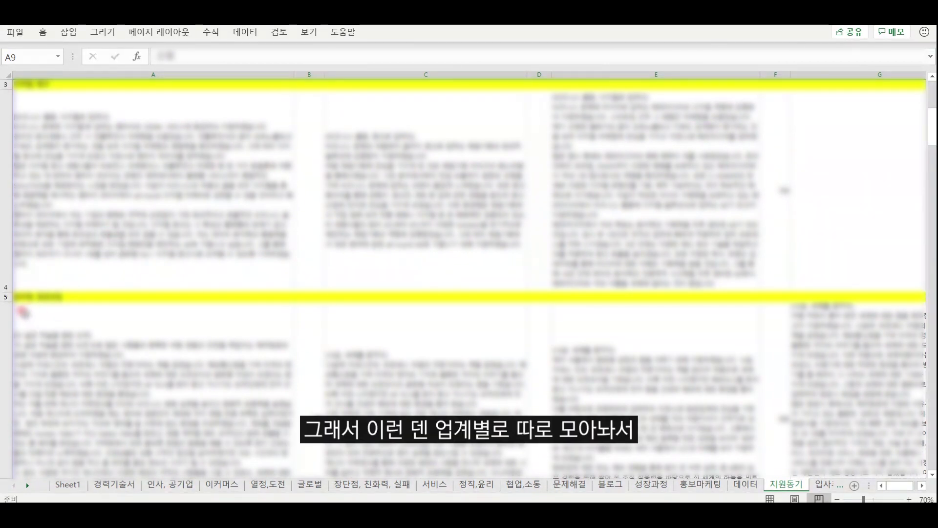
{"action": "left_click", "coordinate": [7, 296]}
{"action": "scroll", "coordinate": [5, 303], "scroll_direction": "down", "scroll_amount": 1}
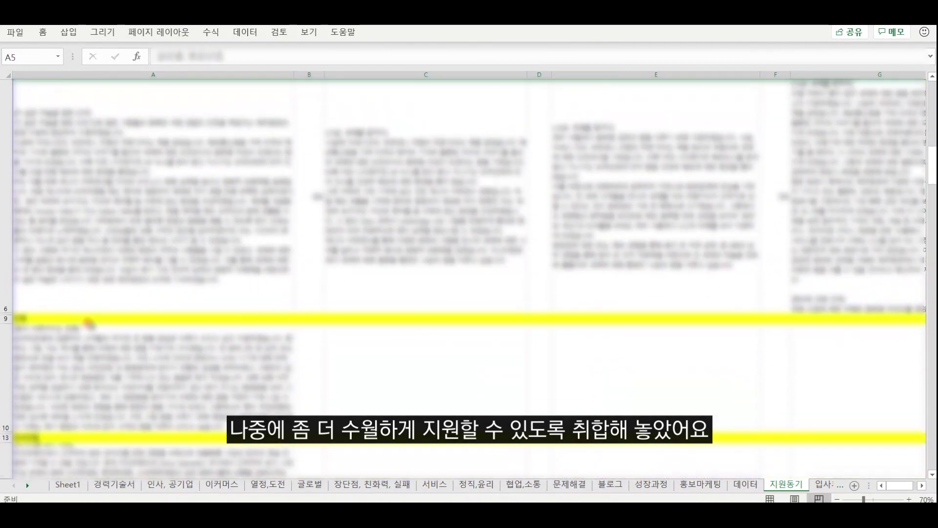
{"action": "left_click", "coordinate": [4, 318]}
{"action": "scroll", "coordinate": [68, 320], "scroll_direction": "down", "scroll_amount": 1}
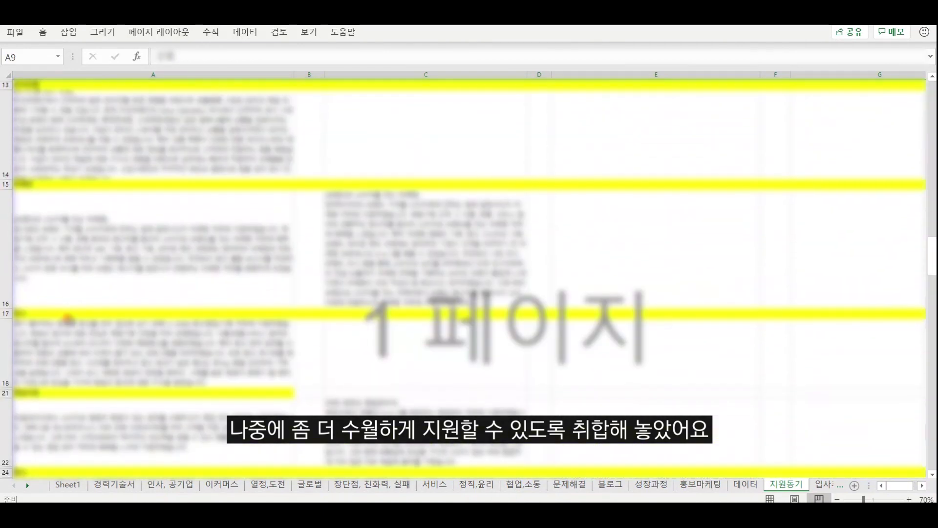
{"action": "scroll", "coordinate": [68, 322], "scroll_direction": "down", "scroll_amount": 1}
{"action": "scroll", "coordinate": [68, 320], "scroll_direction": "down", "scroll_amount": 2}
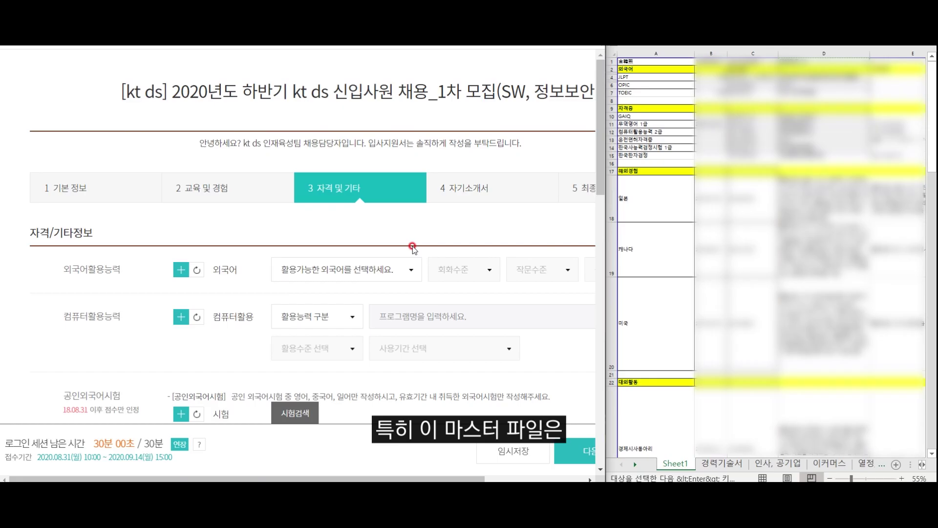
Look through the 자격 및 기타 page of the application form, from foreign-language ability down to awards, training and 학내외 활동
{"action": "scroll", "coordinate": [412, 249], "scroll_direction": "down", "scroll_amount": 1}
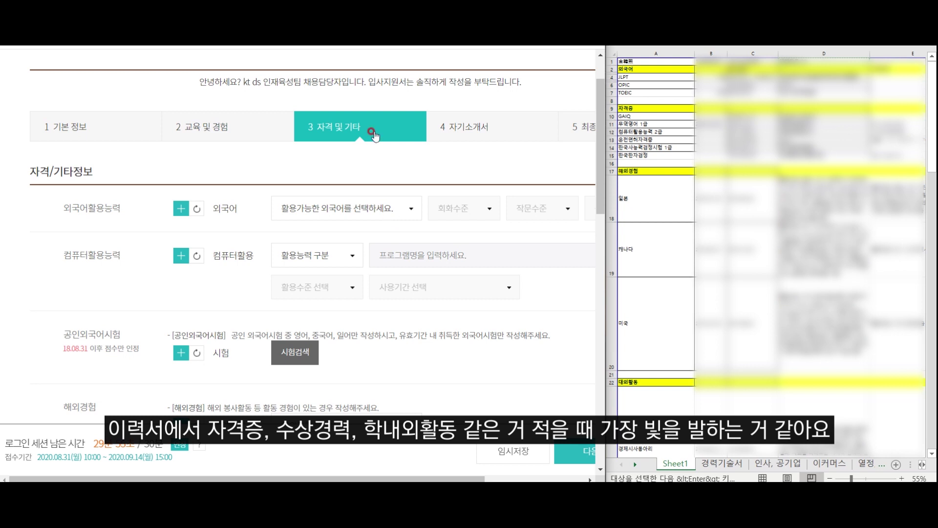
{"action": "scroll", "coordinate": [380, 211], "scroll_direction": "down", "scroll_amount": 5}
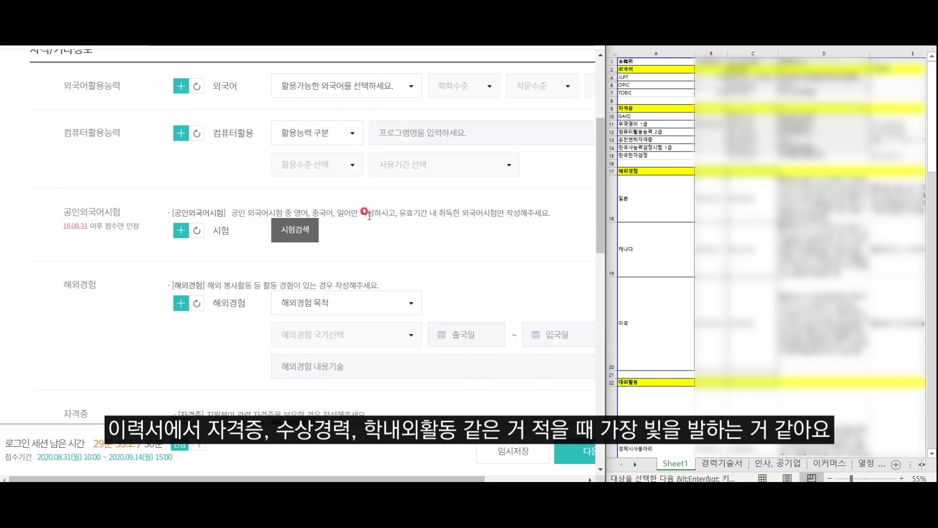
{"action": "scroll", "coordinate": [366, 217], "scroll_direction": "down", "scroll_amount": 5}
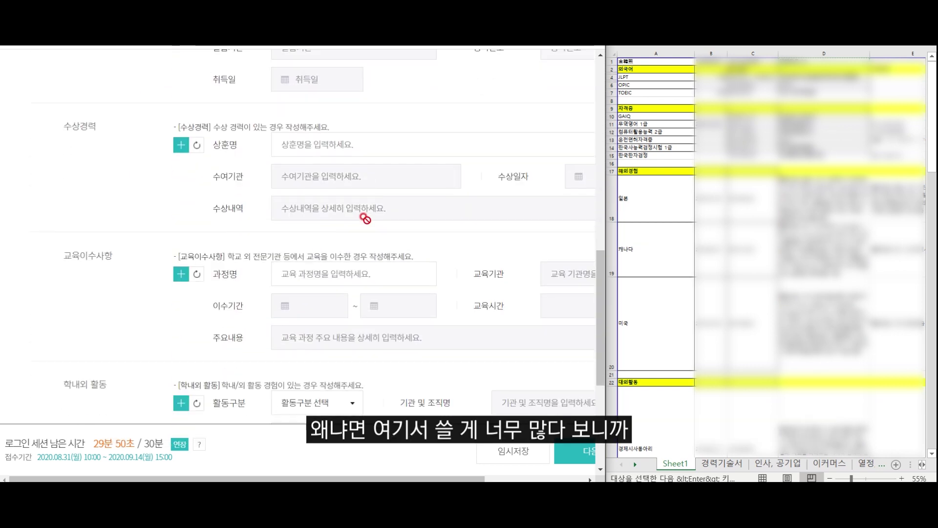
{"action": "scroll", "coordinate": [359, 219], "scroll_direction": "down", "scroll_amount": 5}
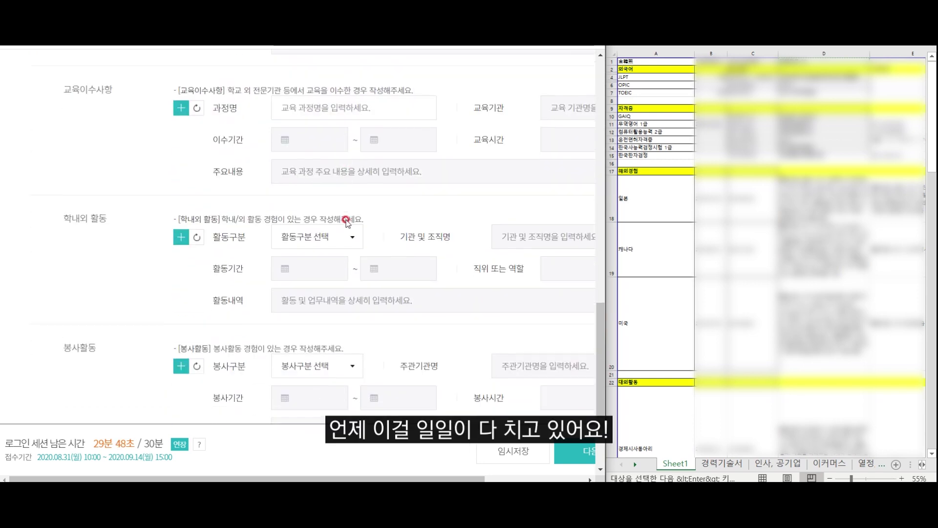
{"action": "scroll", "coordinate": [344, 216], "scroll_direction": "up", "scroll_amount": 3}
{"action": "scroll", "coordinate": [344, 216], "scroll_direction": "up", "scroll_amount": 2}
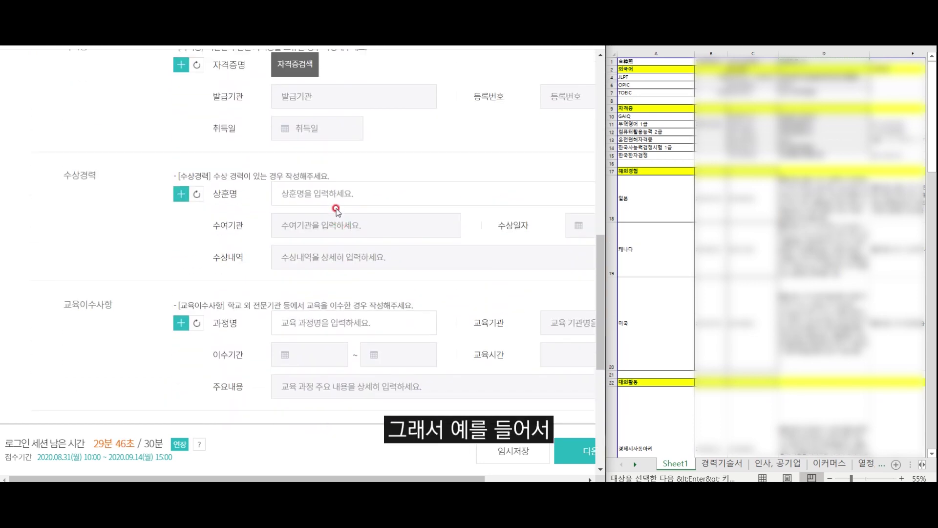
{"action": "scroll", "coordinate": [342, 215], "scroll_direction": "down", "scroll_amount": 3}
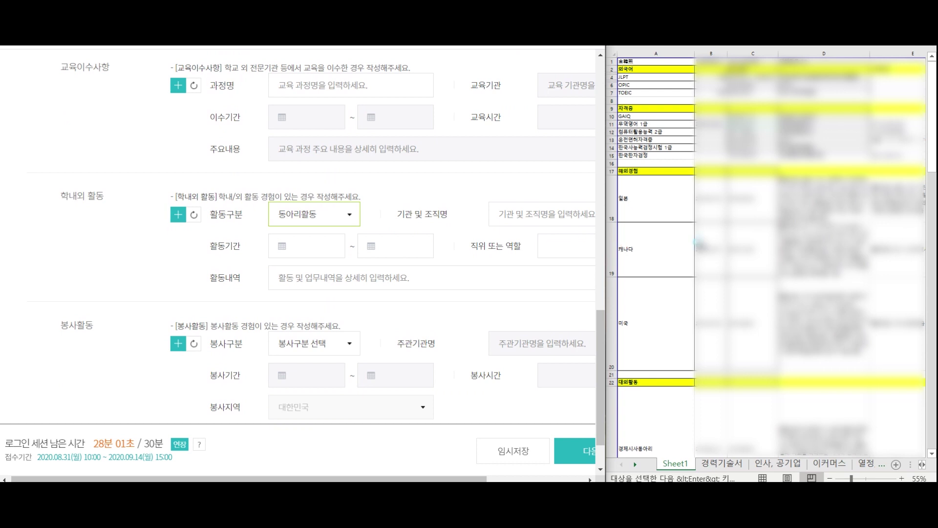
Copy the club name 경제시사동아리 from Sheet1's 대외활동 section into the 기관 및 조직명 field under 학내외 활동
{"action": "scroll", "coordinate": [675, 259], "scroll_direction": "down", "scroll_amount": 3}
{"action": "left_click", "coordinate": [645, 352]}
{"action": "key", "text": "ctrl+c"}
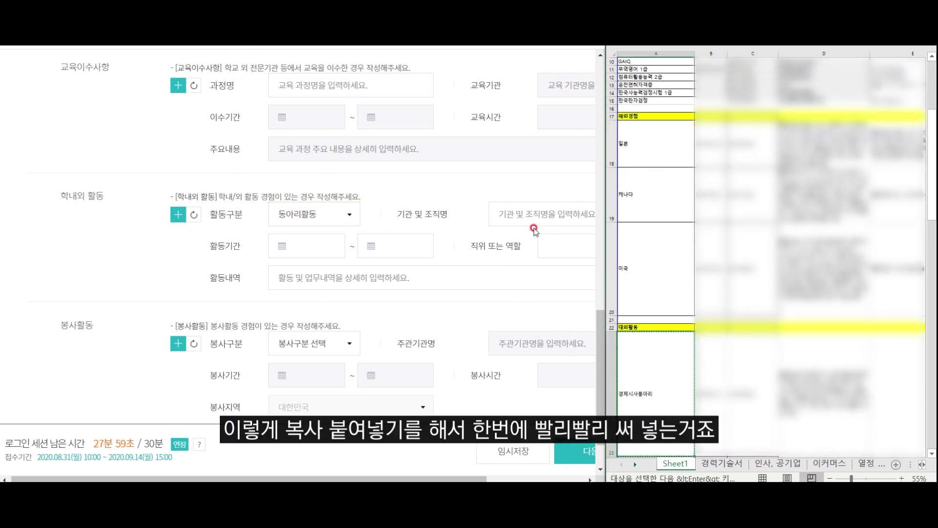
{"action": "left_click", "coordinate": [532, 222]}
{"action": "key", "text": "ctrl+v"}
Fill in the 활동기간 with the start date 2019.02.10 and end date 2019.08.30 copied from the 경제시사동아리 row
{"action": "left_click", "coordinate": [707, 373]}
{"action": "key", "text": "ctrl+c"}
{"action": "left_click", "coordinate": [297, 237]}
{"action": "key", "text": "ctrl+v"}
{"action": "left_click", "coordinate": [752, 391]}
{"action": "key", "text": "ctrl+c"}
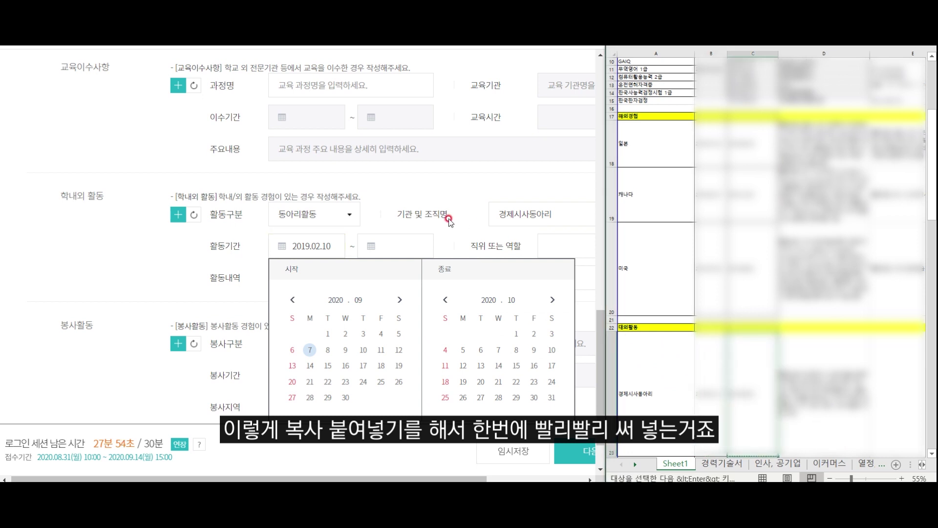
{"action": "left_click", "coordinate": [401, 246]}
{"action": "key", "text": "ctrl+v"}
Copy the activity description in column D of the 푸디스트 row into the 활동내역 field under 학내외 활동
{"action": "scroll", "coordinate": [647, 296], "scroll_direction": "down", "scroll_amount": 4}
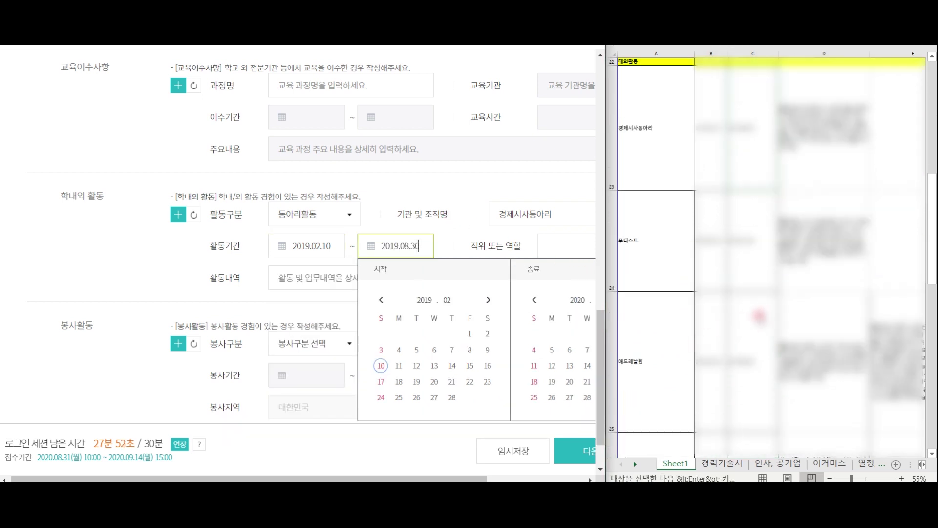
{"action": "left_click", "coordinate": [815, 243]}
{"action": "key", "text": "ctrl+c"}
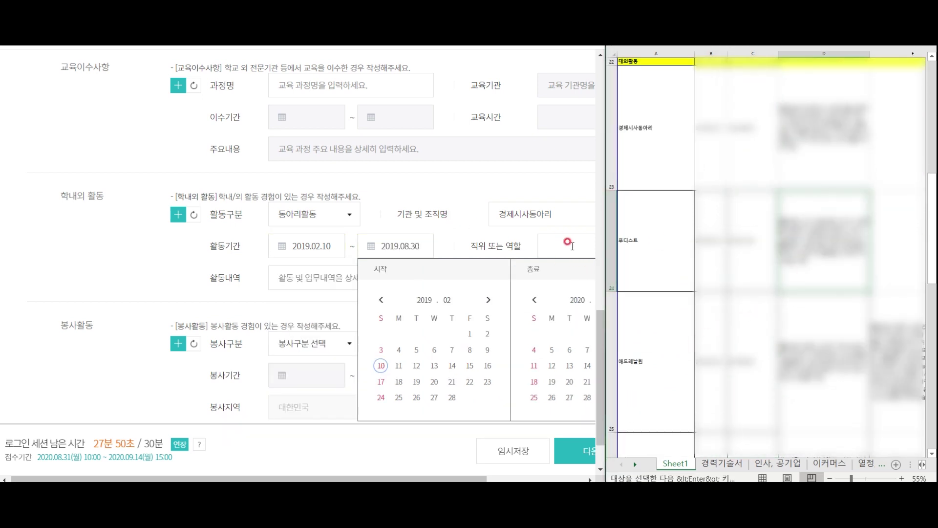
{"action": "left_click", "coordinate": [307, 271]}
{"action": "key", "text": "ctrl+v"}
Enter 홍보팀장 as the 직위 또는 역할 for the club activity
{"action": "left_click", "coordinate": [521, 241]}
{"action": "type", "text": "홍보티"}
{"action": "type", "text": "팀장"}
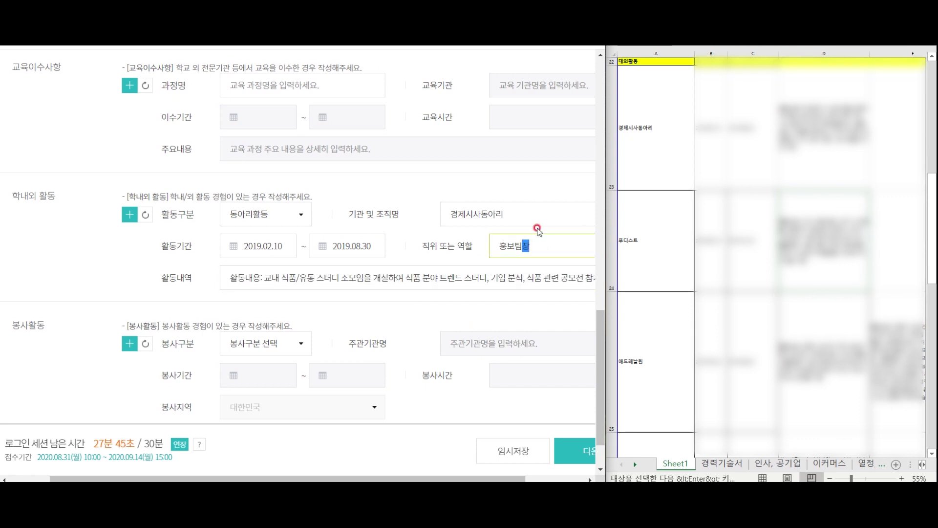
{"action": "left_click", "coordinate": [401, 312]}
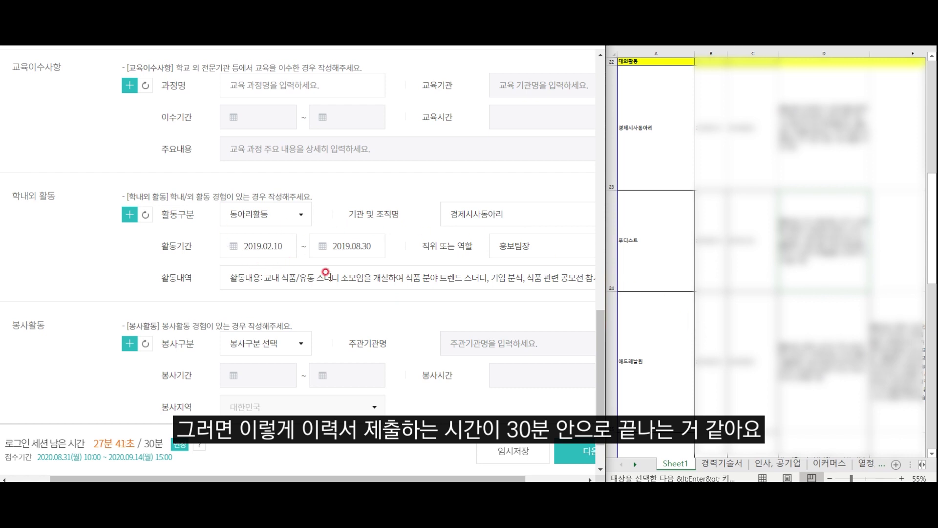
{"action": "scroll", "coordinate": [430, 283], "scroll_direction": "down", "scroll_amount": 1}
{"action": "scroll", "coordinate": [455, 308], "scroll_direction": "up", "scroll_amount": 15}
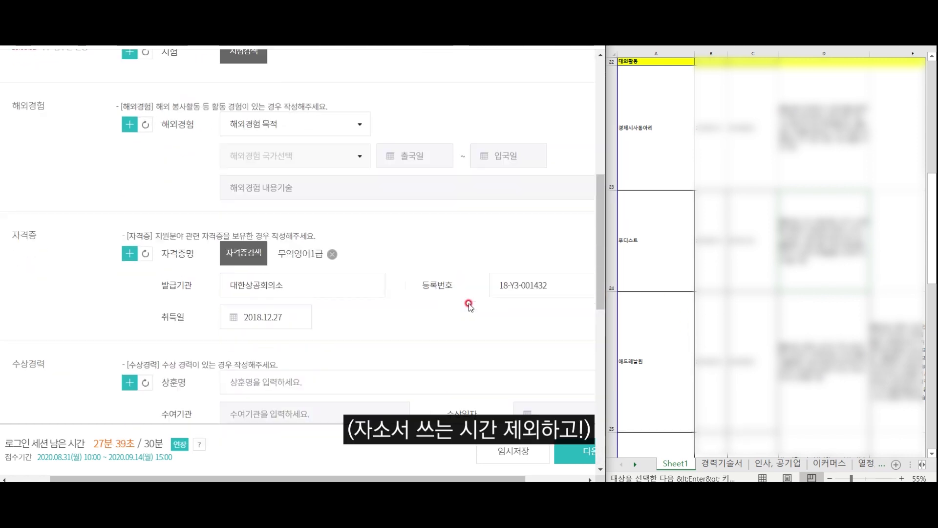